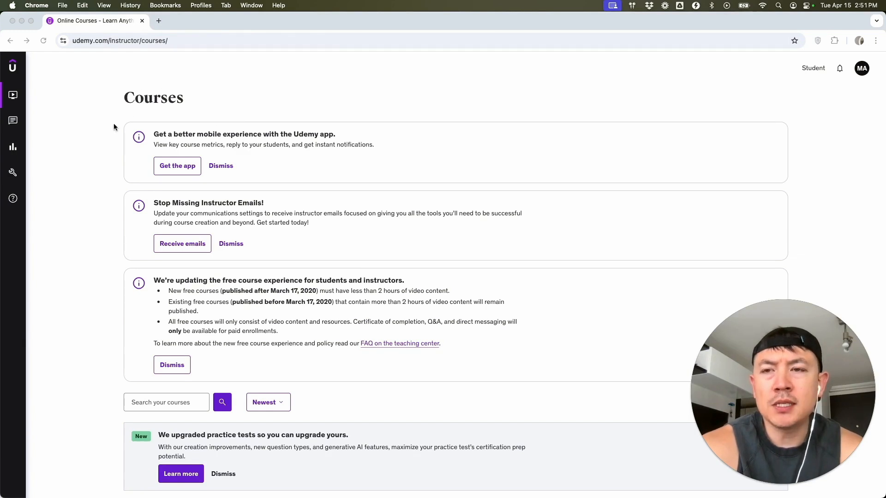
Open the curriculum of the draft course "International Cooking - The best recipes from the world" for editing.
click(21, 100)
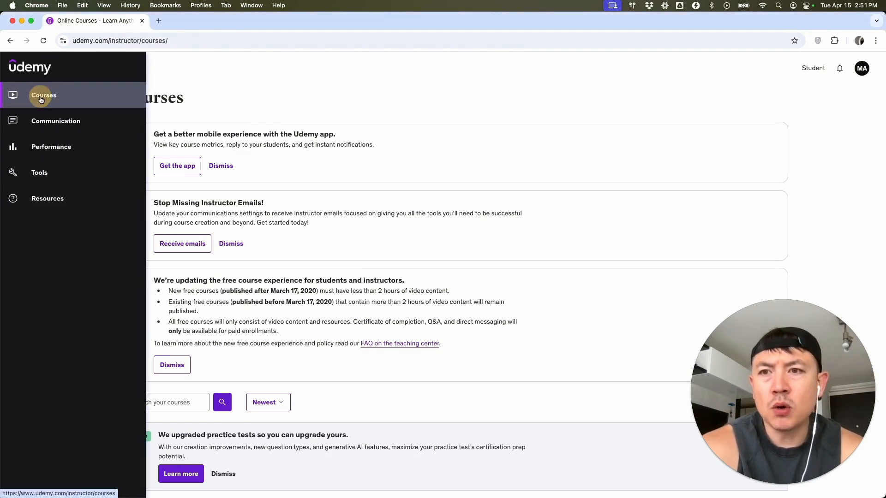
scroll(501, 257, down, 6)
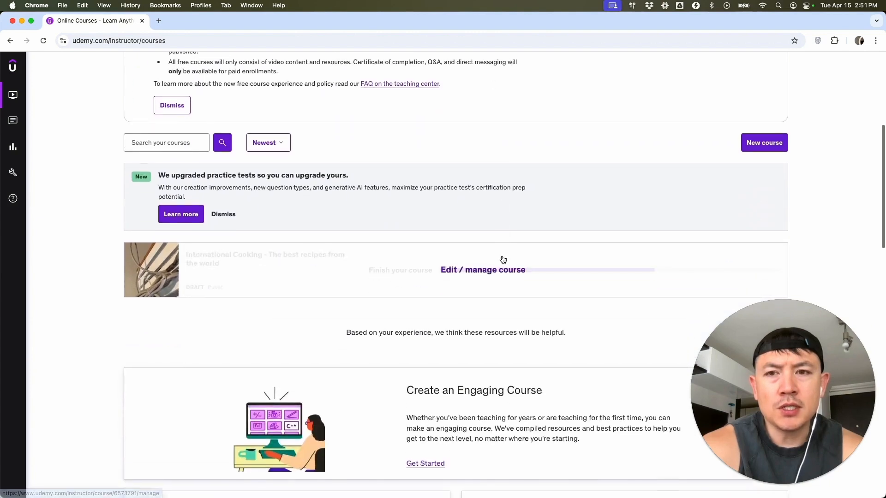
scroll(433, 233, down, 1)
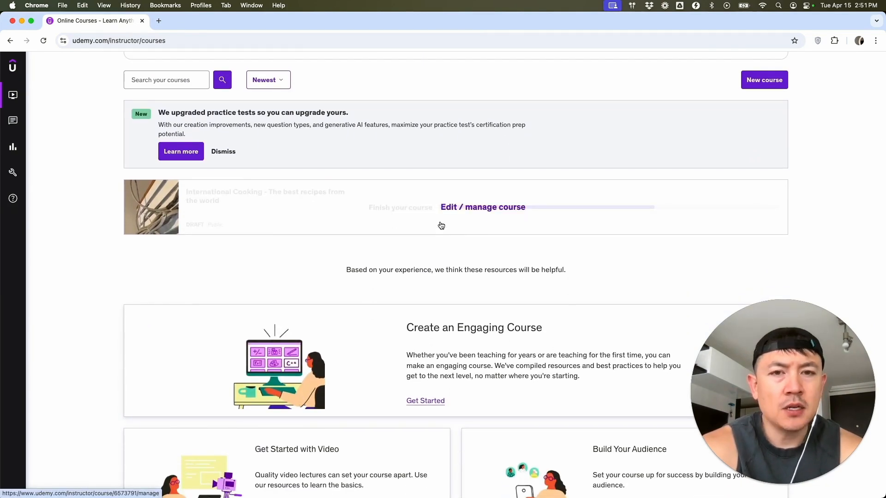
click(389, 216)
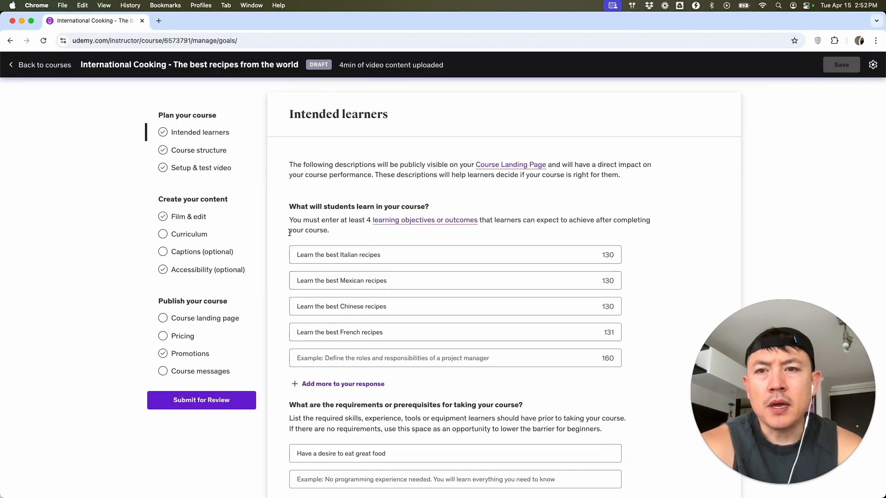
click(209, 235)
Review the sections and lectures in the curriculum, including the Mexican Food and Chinese Food sections.
scroll(514, 279, down, 3)
scroll(514, 278, down, 2)
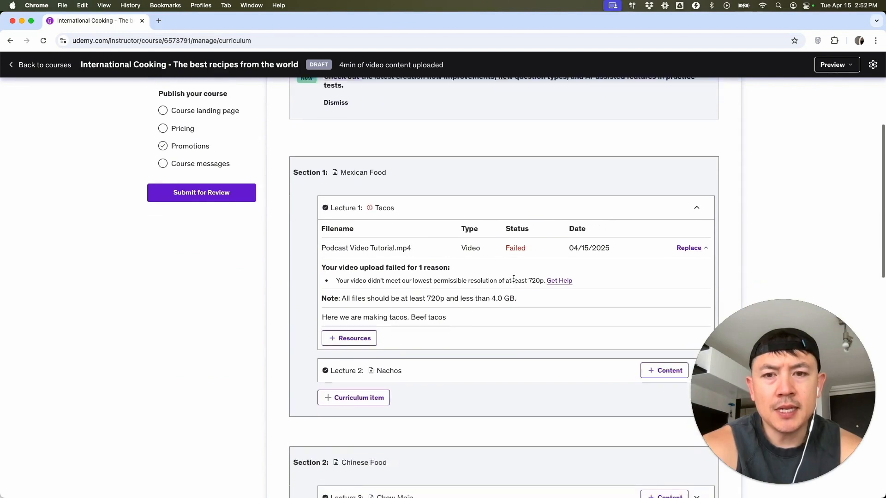
mouse_move(396, 169)
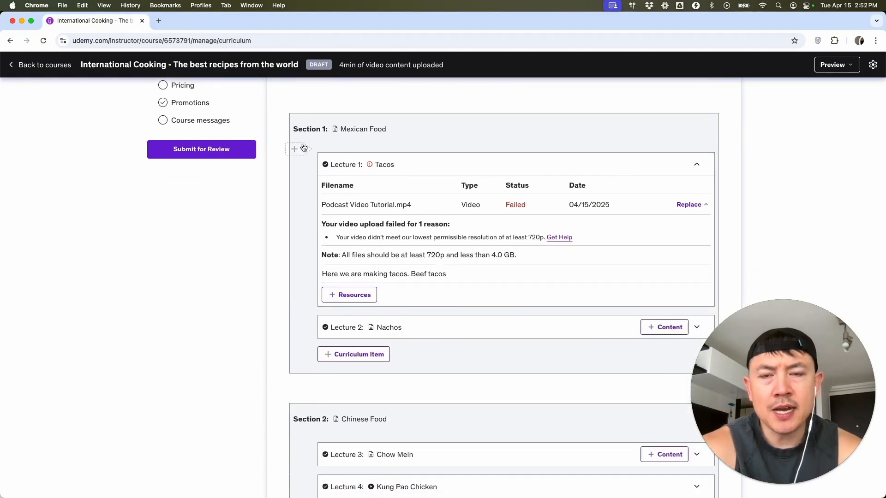
scroll(397, 135, down, 3)
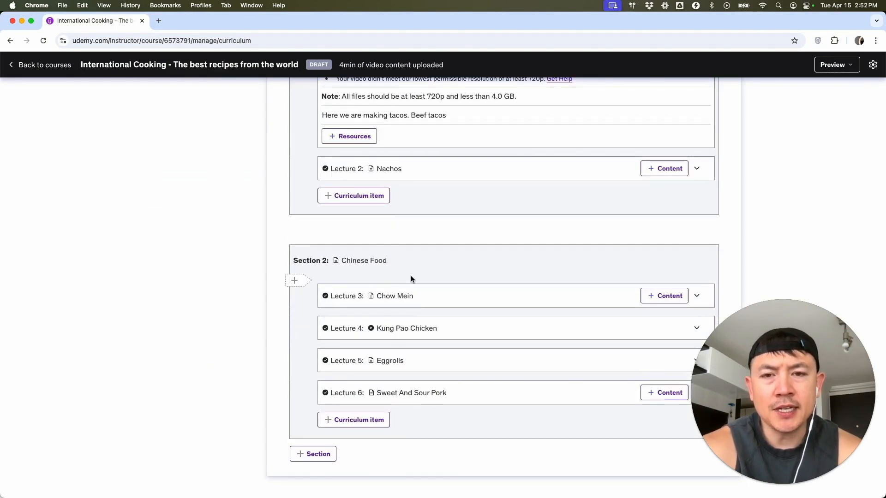
scroll(418, 275, up, 1)
scroll(418, 276, up, 2)
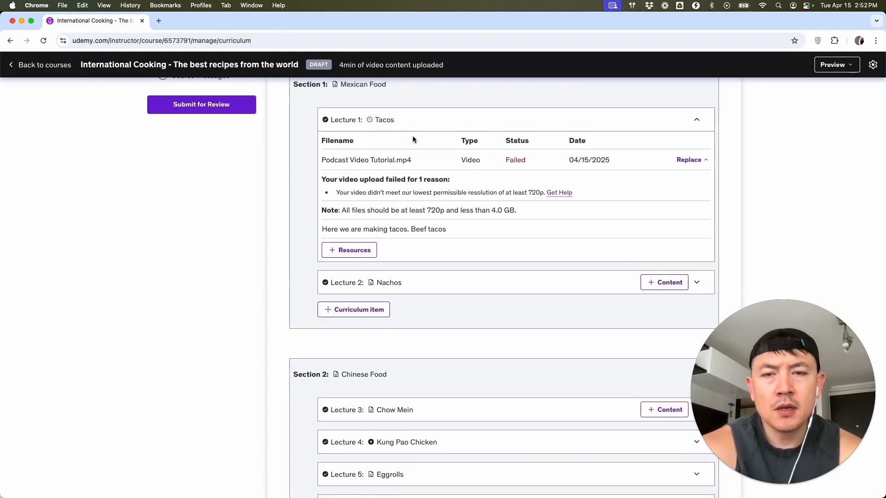
mouse_move(369, 120)
mouse_move(398, 283)
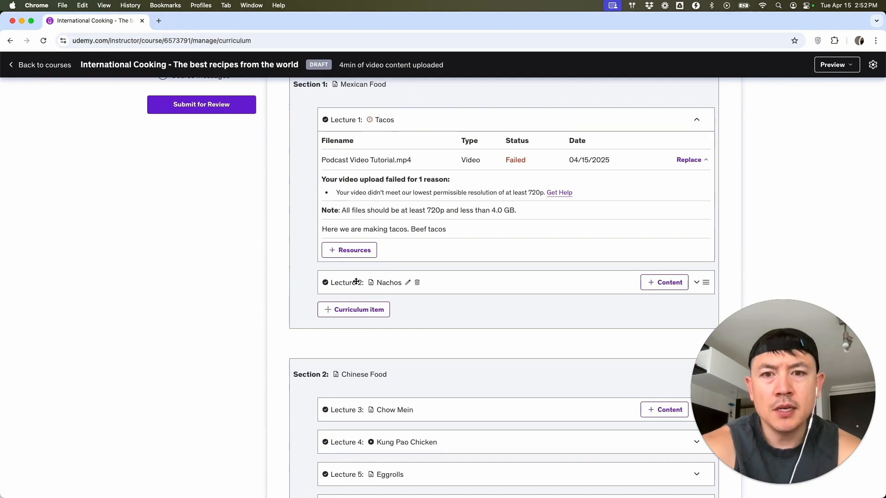
scroll(438, 201, up, 3)
scroll(438, 200, down, 2)
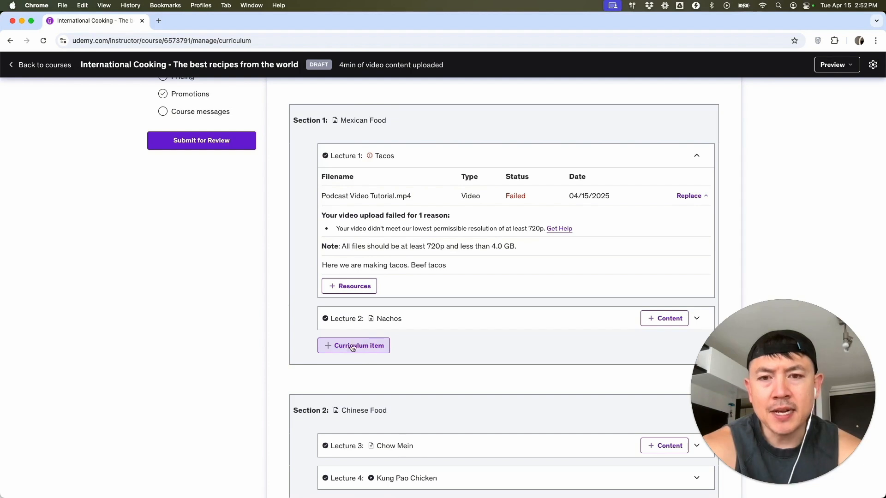
Add a quiz titled "Mexican Ingredients Quiz" with description "Test your knowledge On Mexican Ingredients" to the Mexican Food section.
click(371, 344)
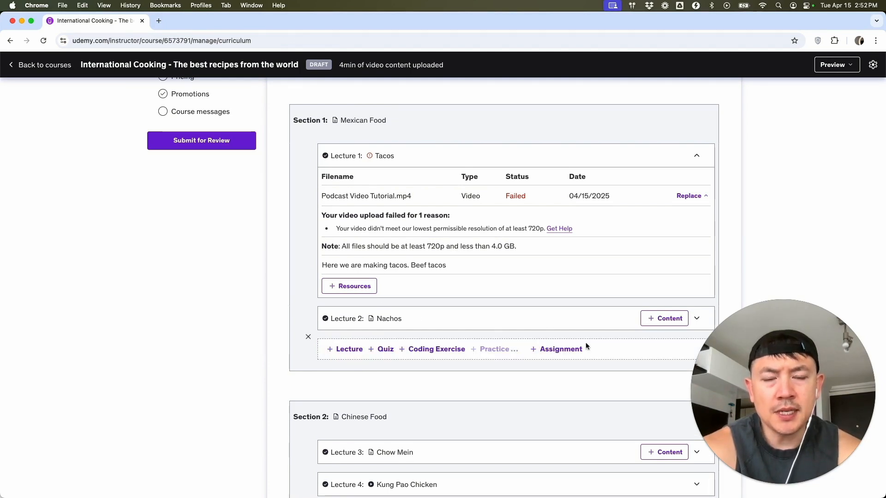
click(385, 349)
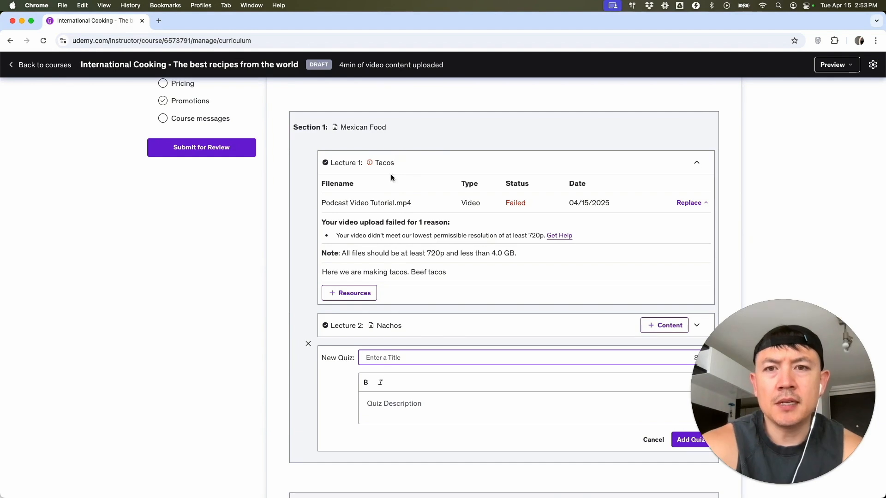
text(Mexican Ingredients Quic)
key(BackSpace)
text(z)
click(387, 405)
text(Test your knowledge On Mexican Ingredients)
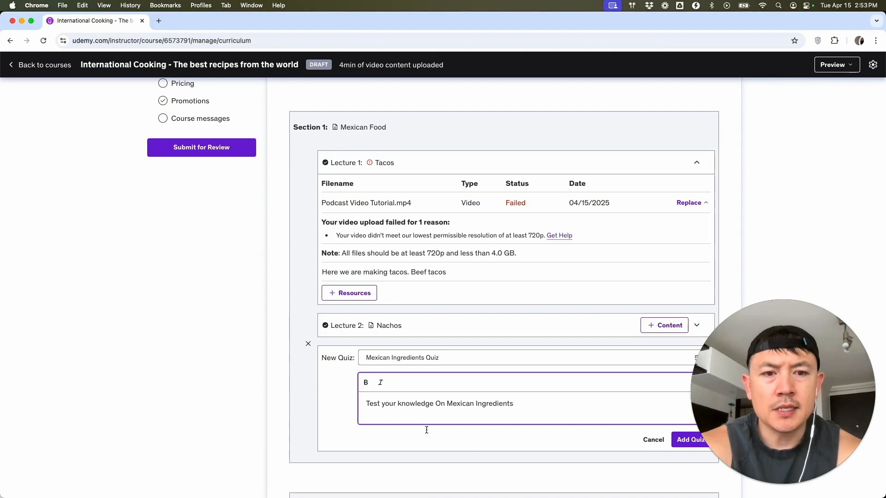
click(683, 440)
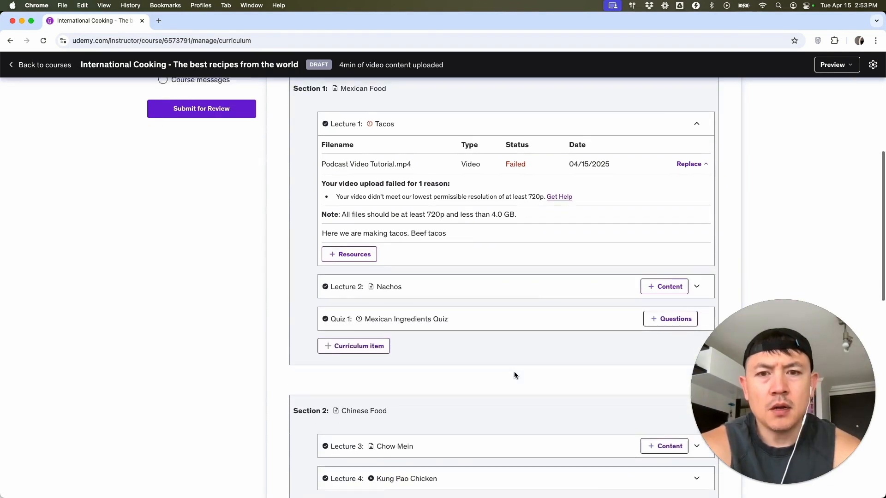
Start a multiple choice question in the Mexican Ingredients Quiz with the text "What type of cheese for nachos?".
scroll(508, 346, down, 2)
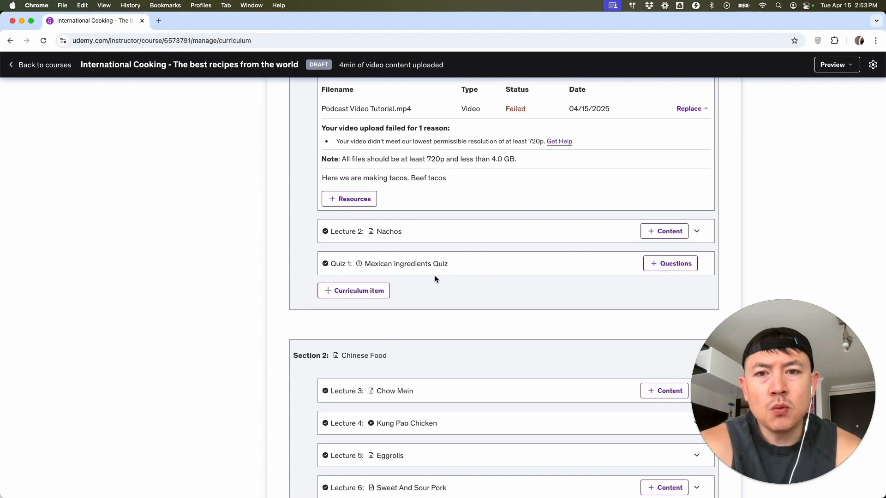
click(664, 263)
click(530, 306)
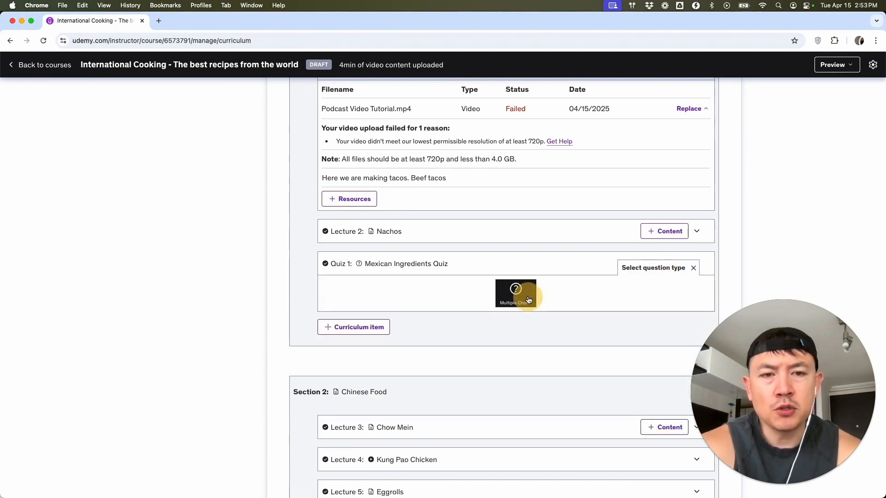
scroll(401, 319, down, 2)
click(346, 267)
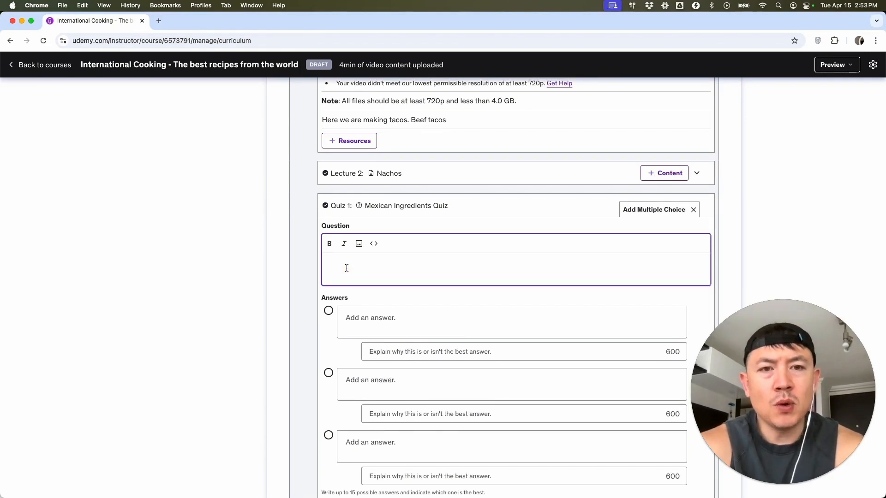
text(What type of cheese for nachos?)
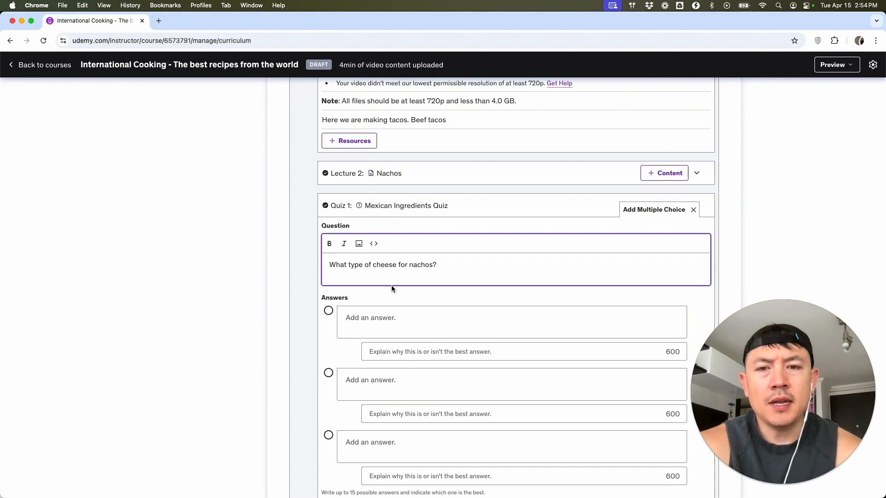
Enter "Cream Cheese" as the first answer with the explanation "Too sweet for nachos".
scroll(391, 285, down, 3)
scroll(353, 250, down, 2)
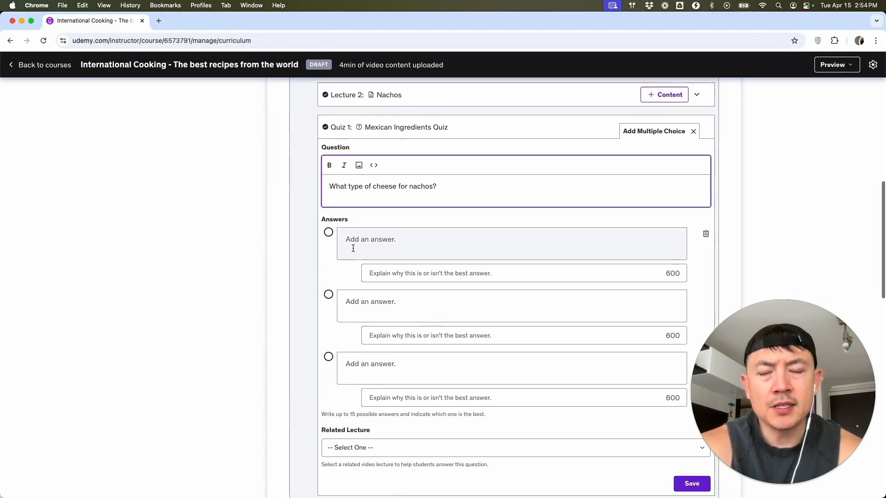
click(375, 231)
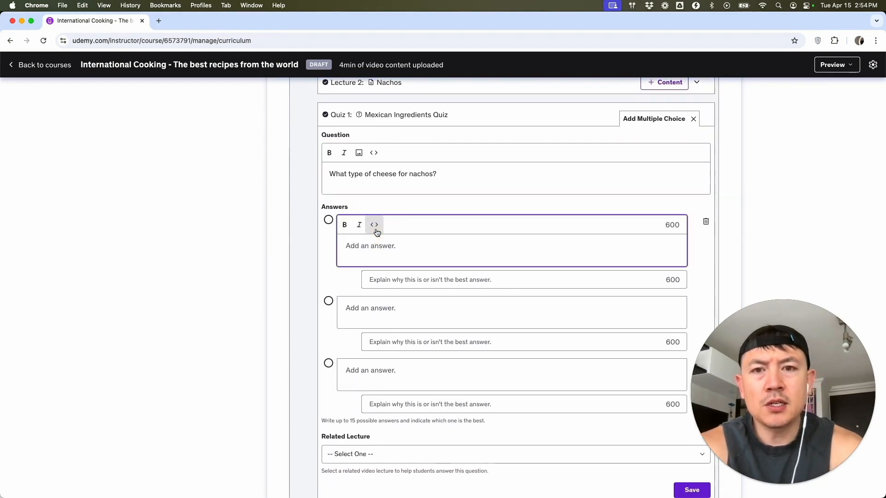
text(Cream Cheese)
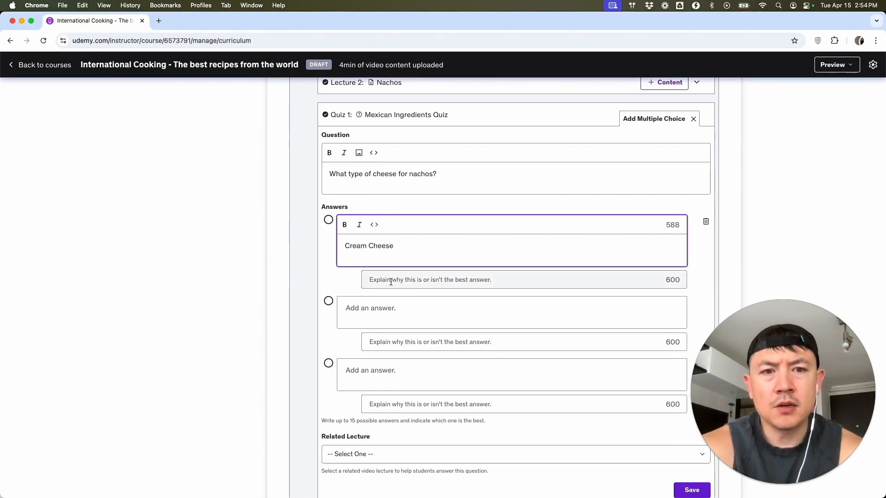
click(391, 281)
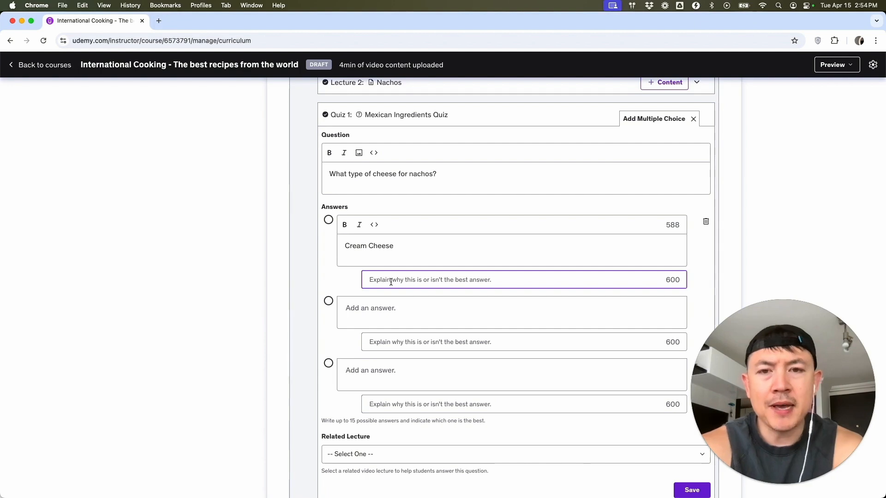
text(Too sweet for nachos)
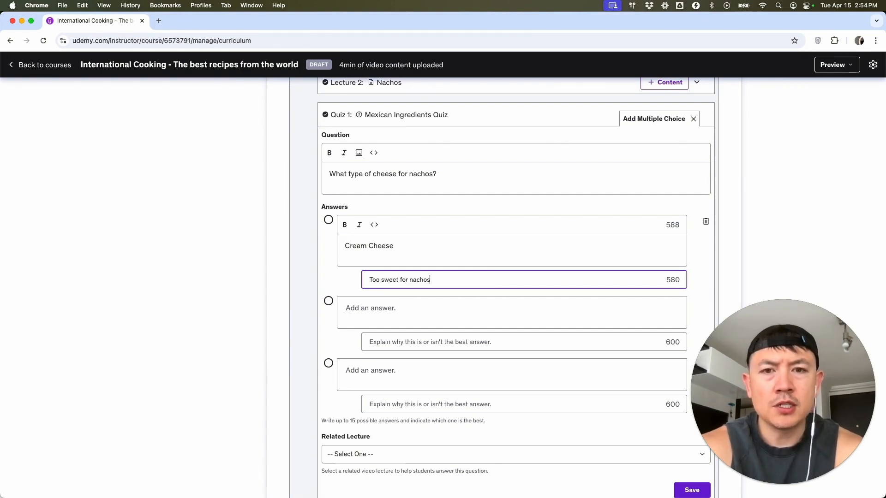
Enter "Mozarella Cheese" as the second answer with the explanation "Typically for Italian Food or Pizza".
click(360, 312)
text(Mozarella Cheese)
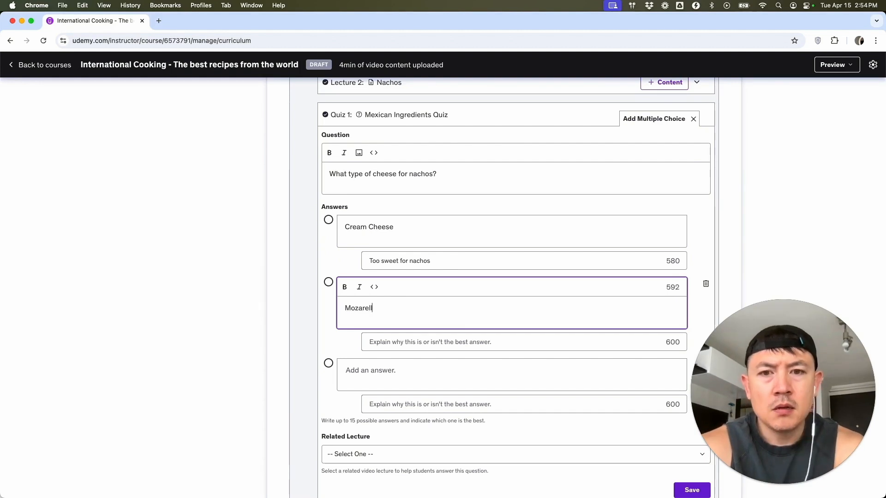
click(389, 341)
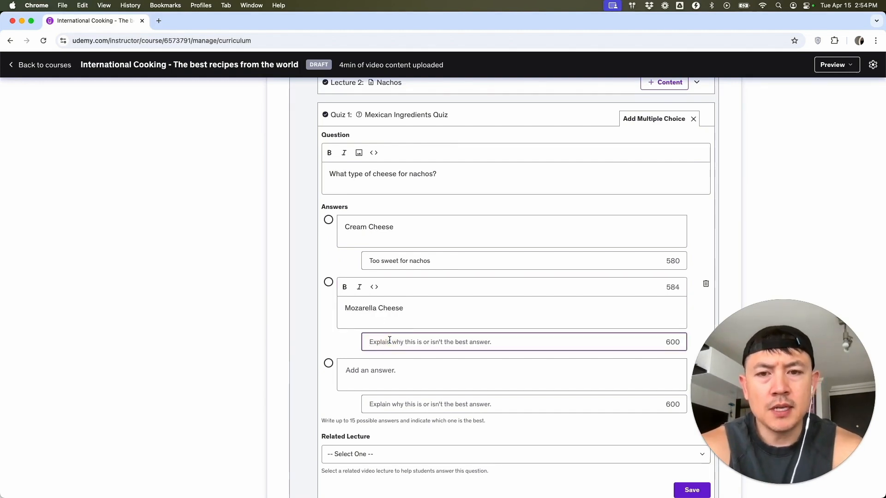
text(Typically for)
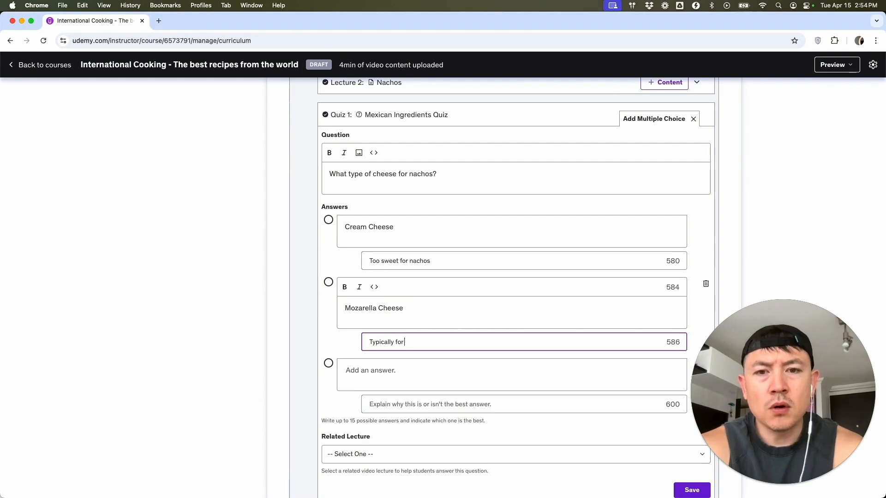
text( Italian Food or Pizza)
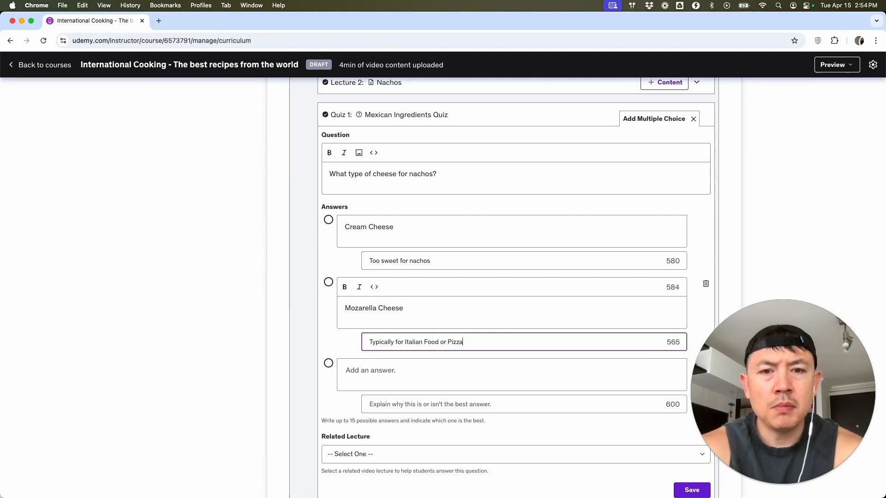
Enter "Cheddar" as the third answer, mark it as the correct one, and explain it with "Typical for Mexican food".
scroll(387, 303, down, 2)
click(328, 310)
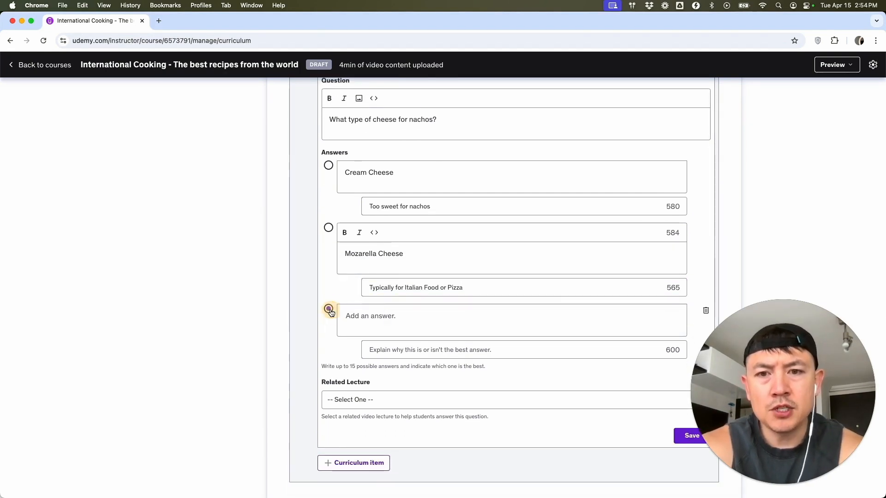
click(376, 322)
text(Cheddar)
key(Tab)
text(Typical for mexican food)
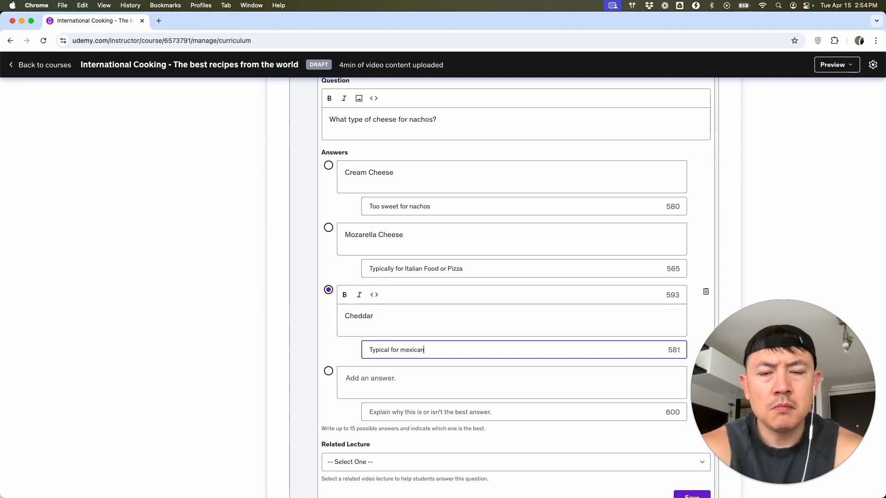
click(405, 349)
key(BackSpace)
text(M)
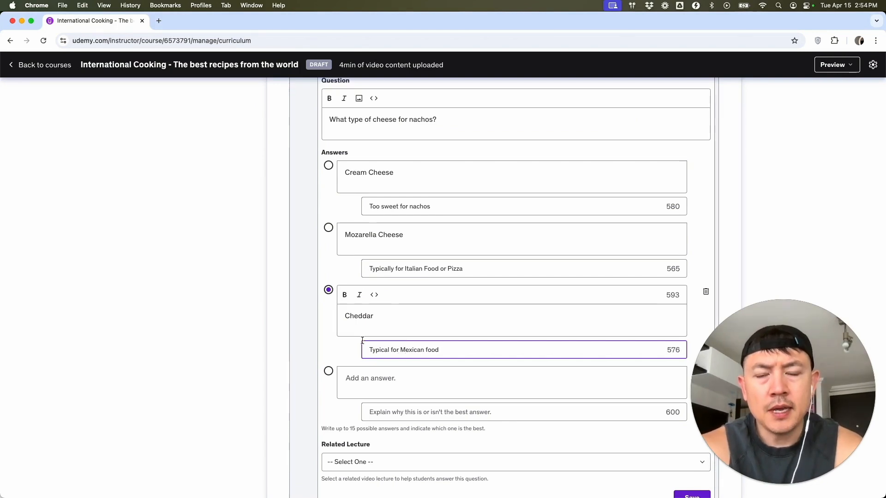
Delete the empty fourth answer and save the nacho cheese question.
scroll(362, 341, down, 1)
scroll(383, 357, down, 1)
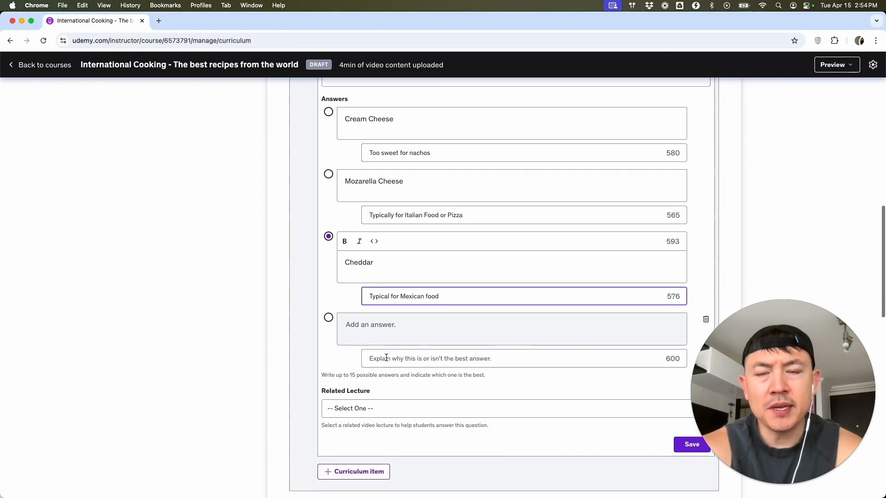
scroll(386, 358, down, 1)
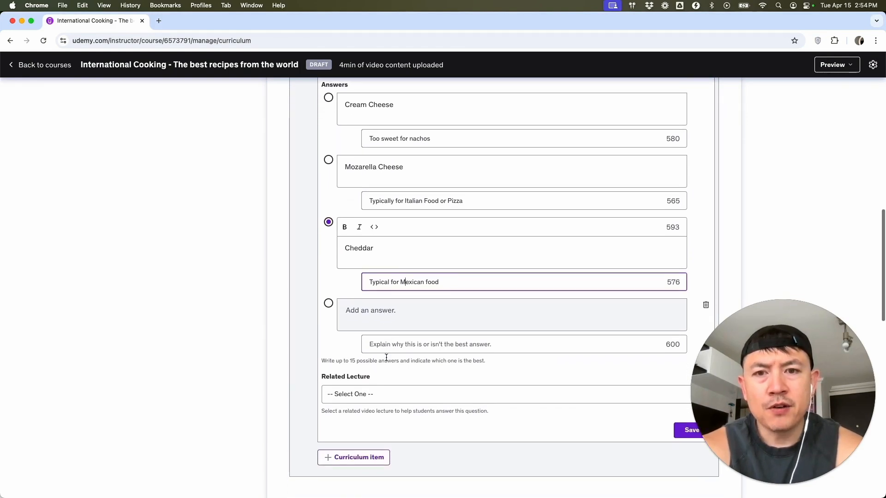
scroll(386, 358, up, 1)
scroll(388, 221, down, 2)
scroll(388, 231, down, 1)
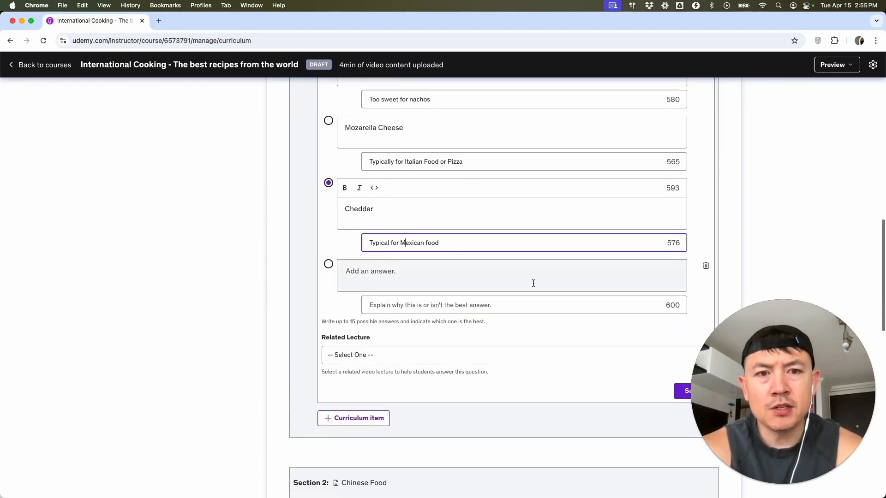
click(706, 266)
scroll(494, 264, up, 5)
scroll(406, 226, down, 5)
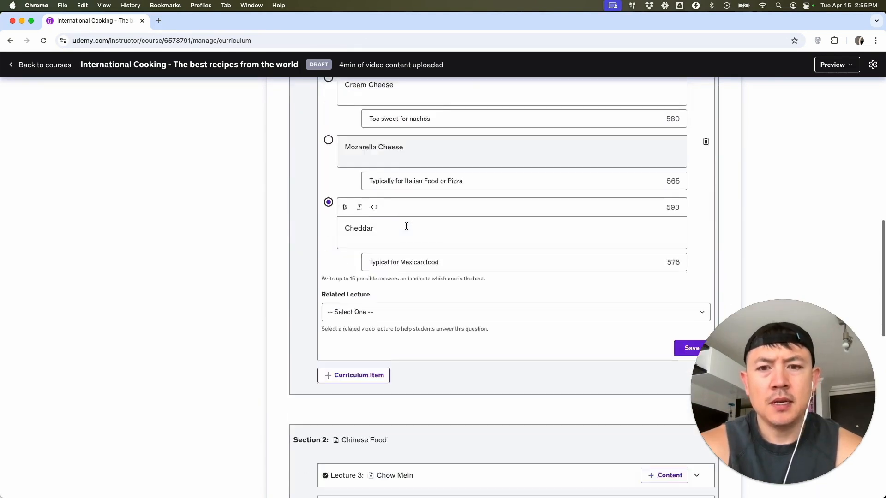
click(688, 266)
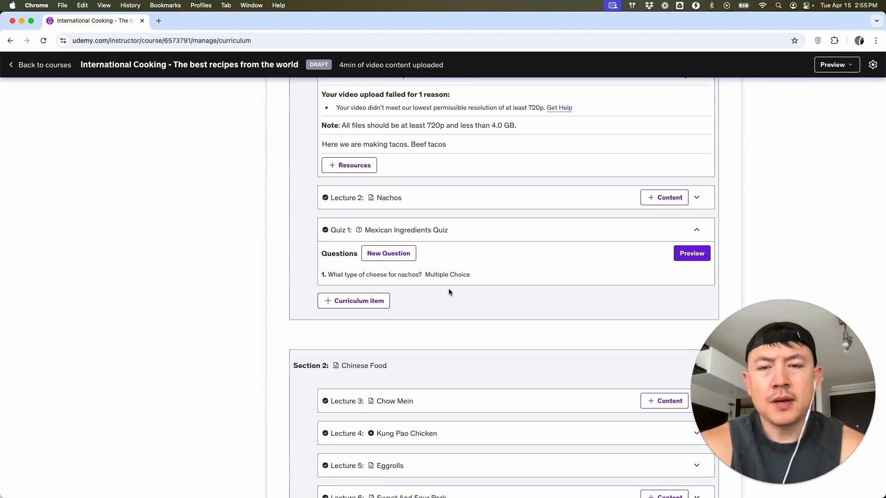
Add a second multiple choice question to the Mexican Ingredients Quiz reading "Crunch Tacos Or Soft Tacos?".
scroll(448, 289, up, 2)
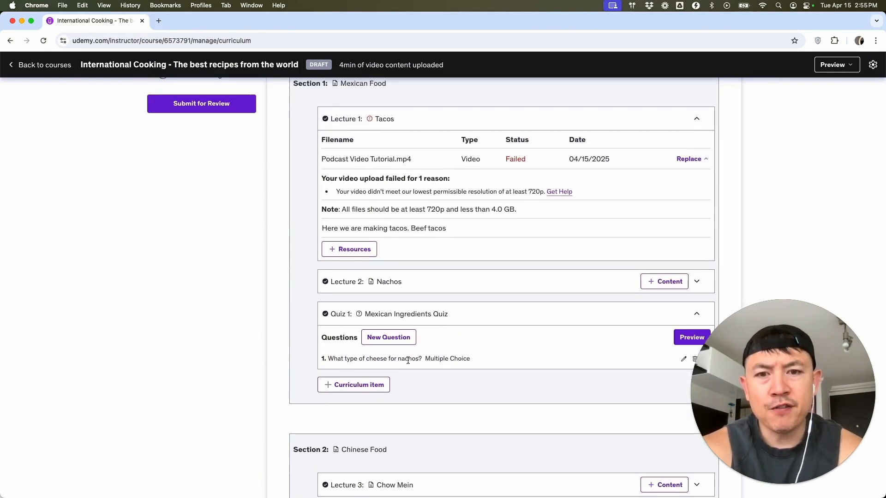
scroll(419, 363, down, 3)
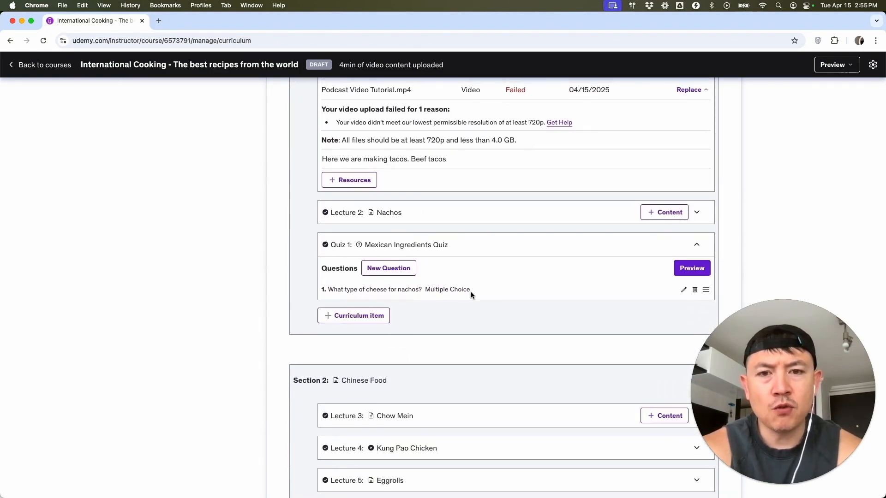
scroll(461, 292, up, 1)
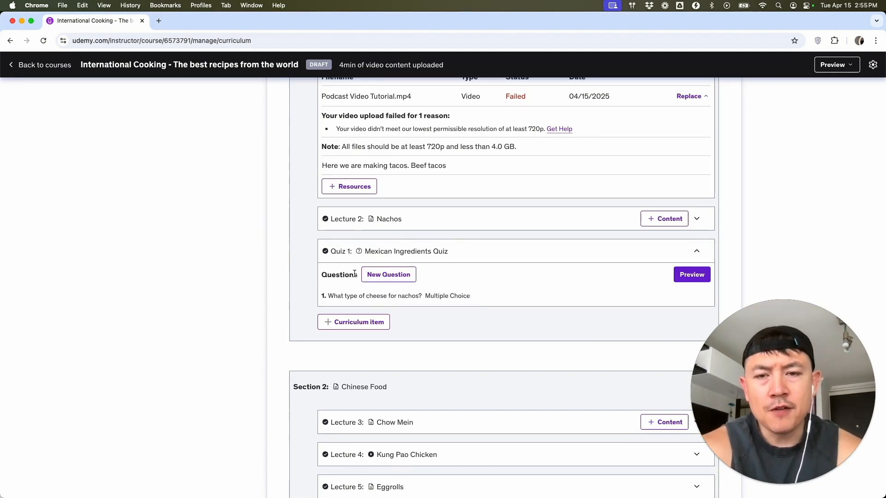
click(399, 275)
click(506, 280)
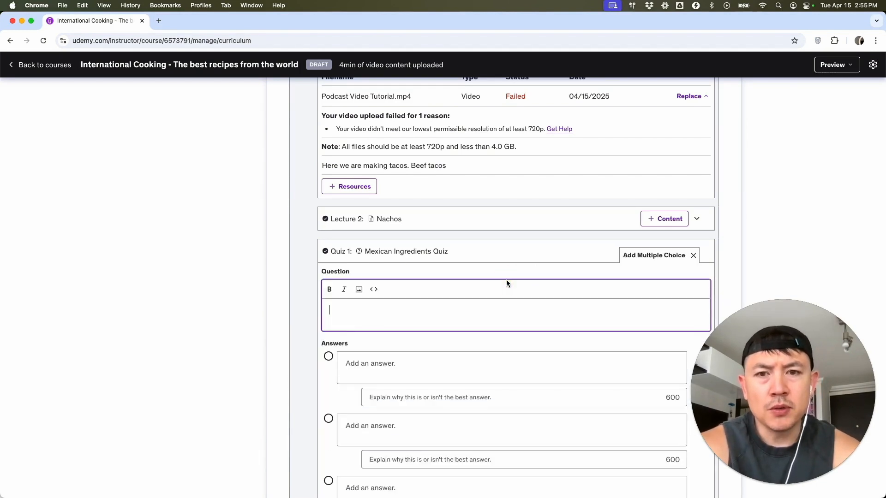
text(Crunch Tacos Or Soft Tacos?)
Enter "Soft Tacos" as the first answer to the taco question.
scroll(369, 258, down, 4)
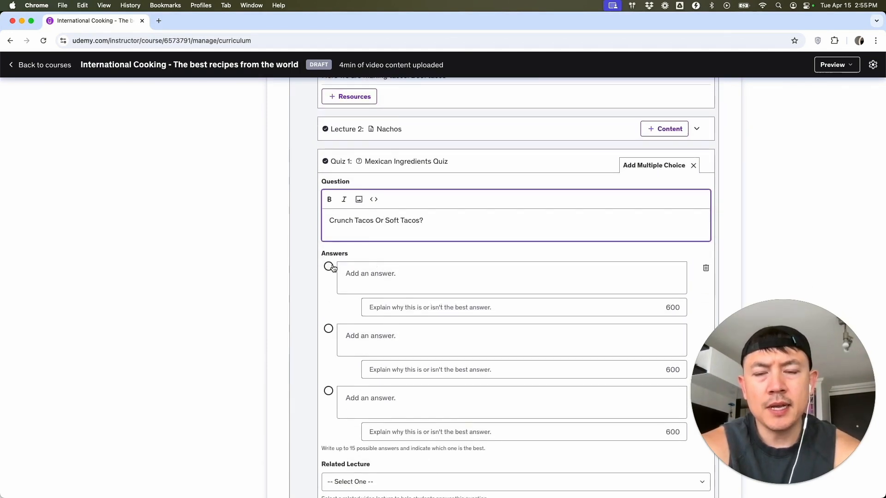
click(365, 272)
text(Soft Tacos)
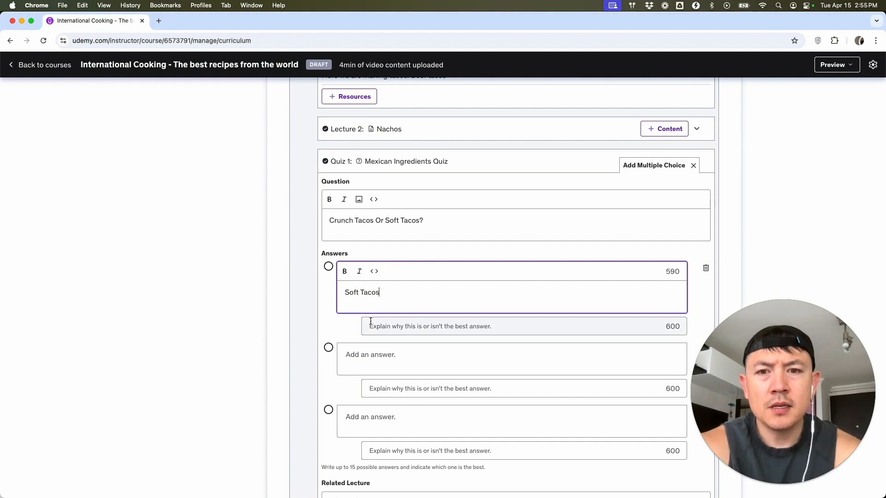
Enter "Crunchy Tacos" as the second answer with the explanation "This is typically Mexican American Food".
click(359, 352)
text(Crunchy Tacos)
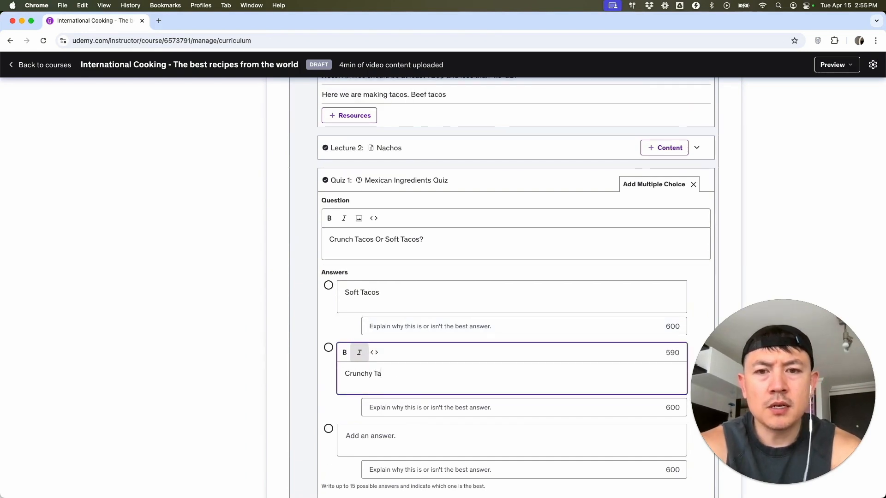
click(369, 408)
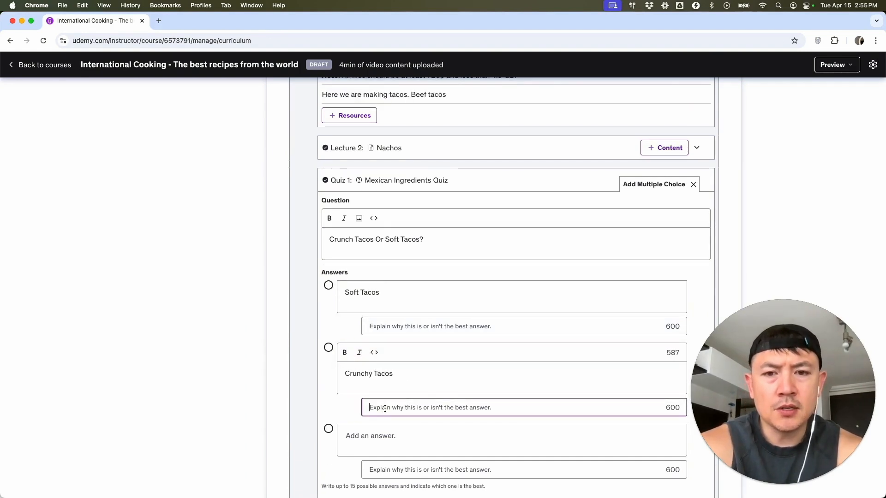
text(This is typically Mexican American Food)
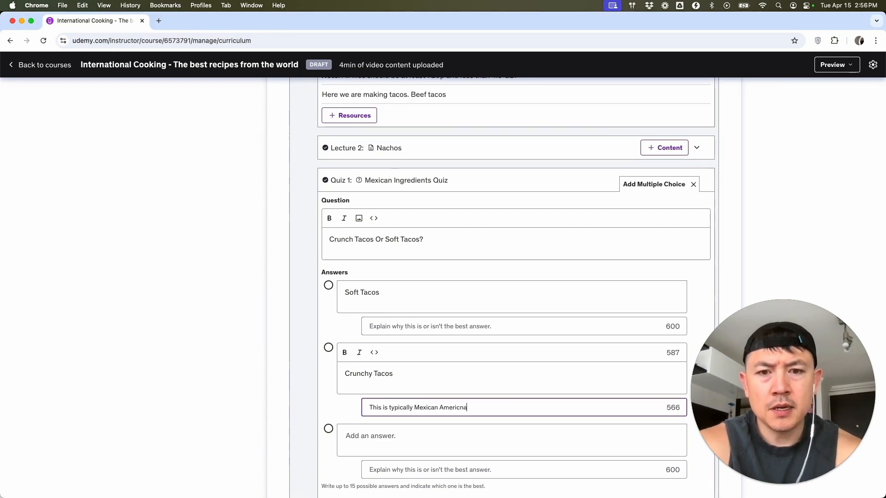
Mark the Soft Tacos answer as the correct one and explain it with "Typical for Mexico".
click(329, 286)
click(390, 323)
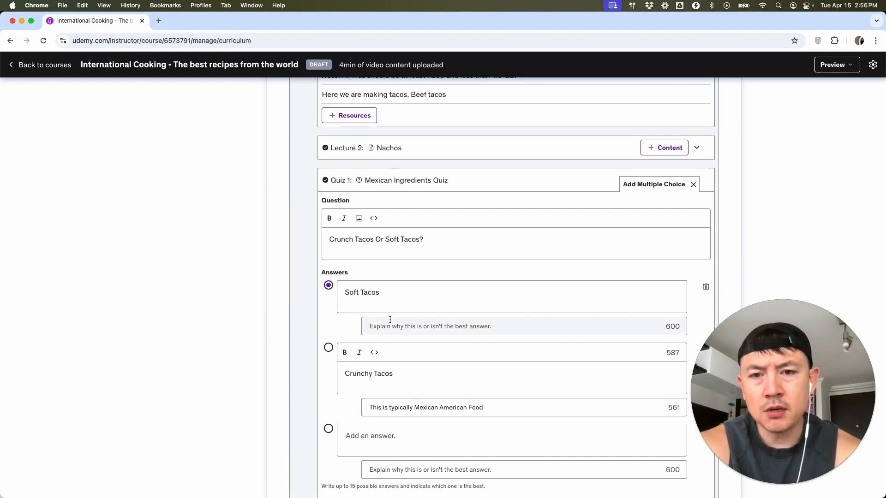
text(Typical for Mexico)
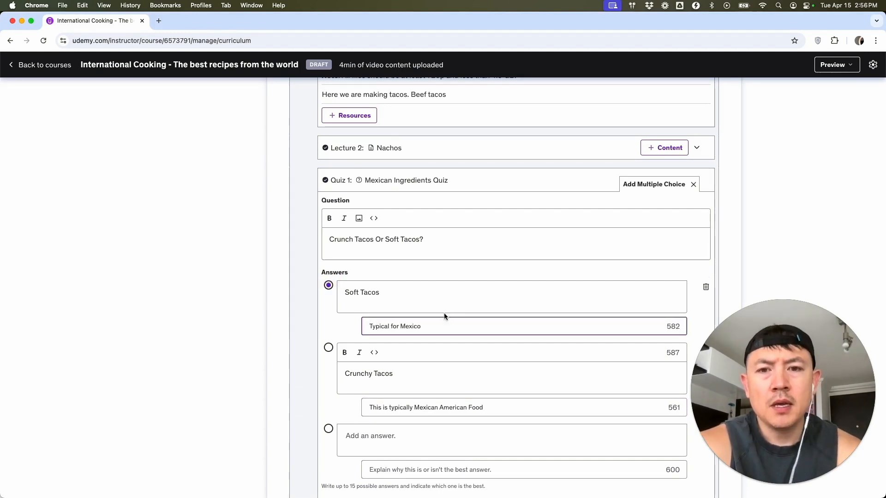
Delete the empty third answer from the taco question.
scroll(444, 314, down, 5)
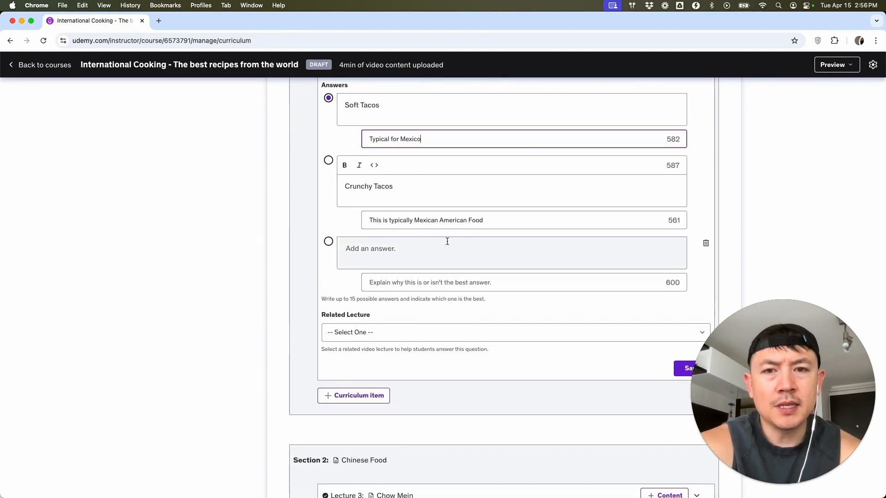
click(705, 243)
scroll(535, 201, up, 3)
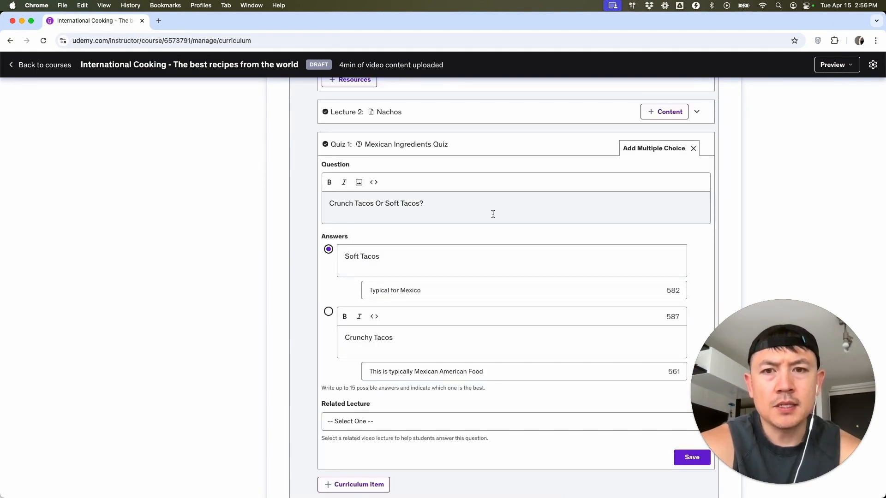
Correct the question text to "Crunchy Tacos Or Soft Tacos?" and save the question.
scroll(416, 212, down, 1)
click(352, 173)
text(y)
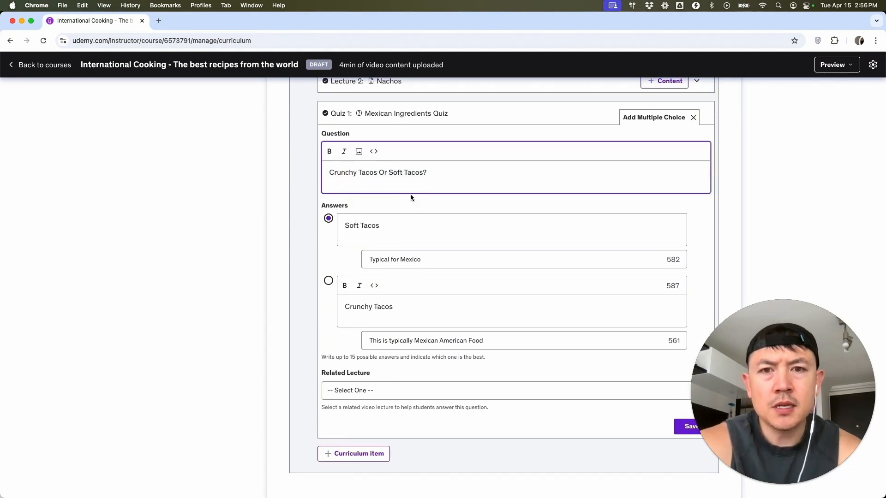
scroll(429, 198, down, 5)
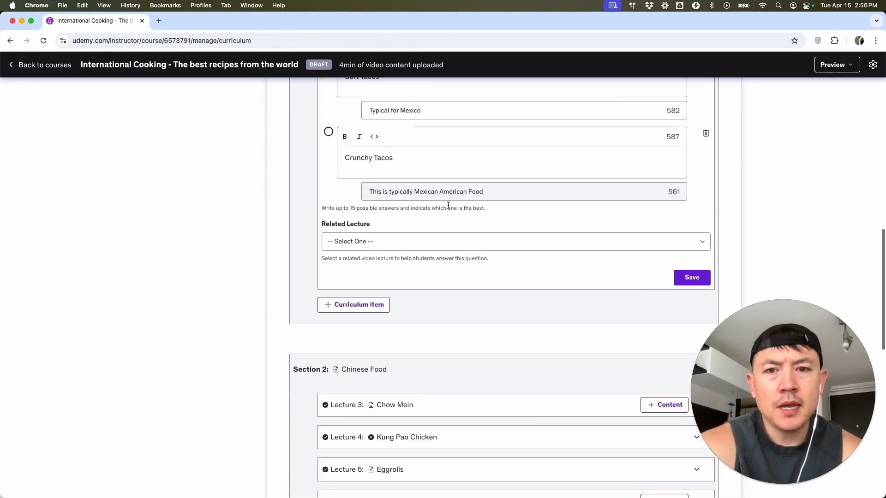
click(689, 279)
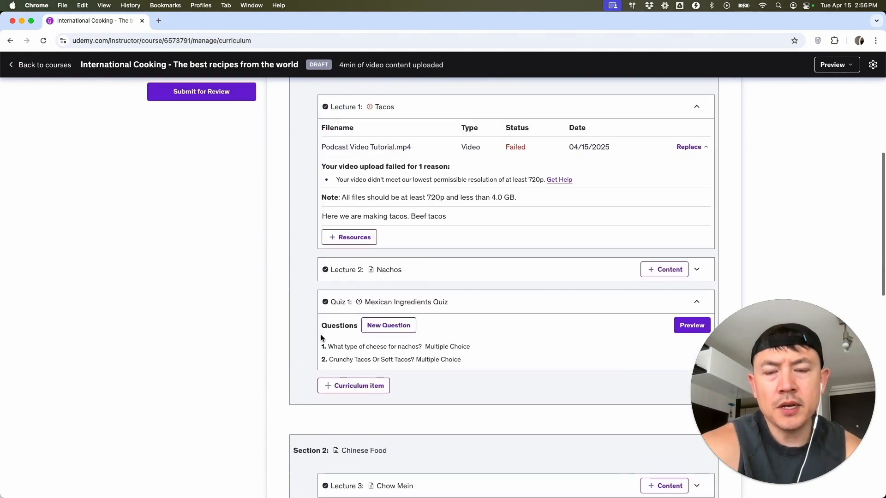
Move the Mexican Ingredients Quiz between the Tacos and Nachos lectures in the Mexican Food section.
scroll(481, 340, down, 2)
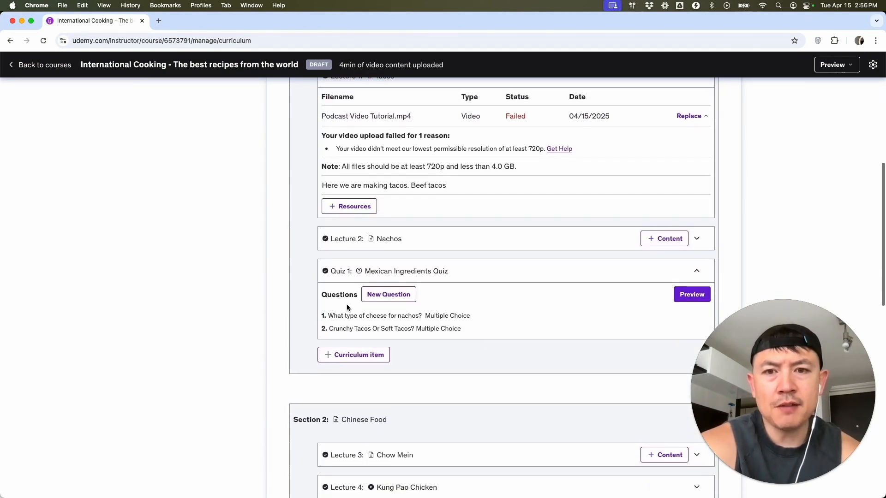
scroll(363, 319, down, 1)
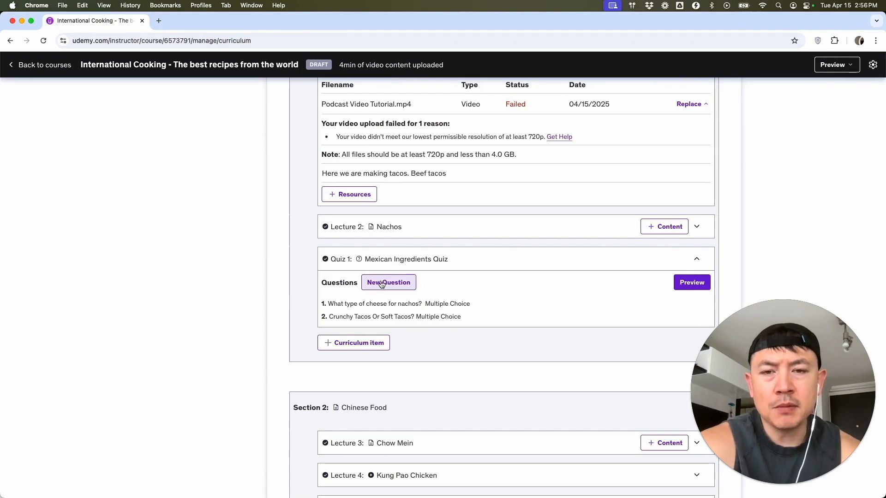
scroll(435, 257, down, 3)
scroll(435, 258, up, 3)
scroll(435, 256, up, 3)
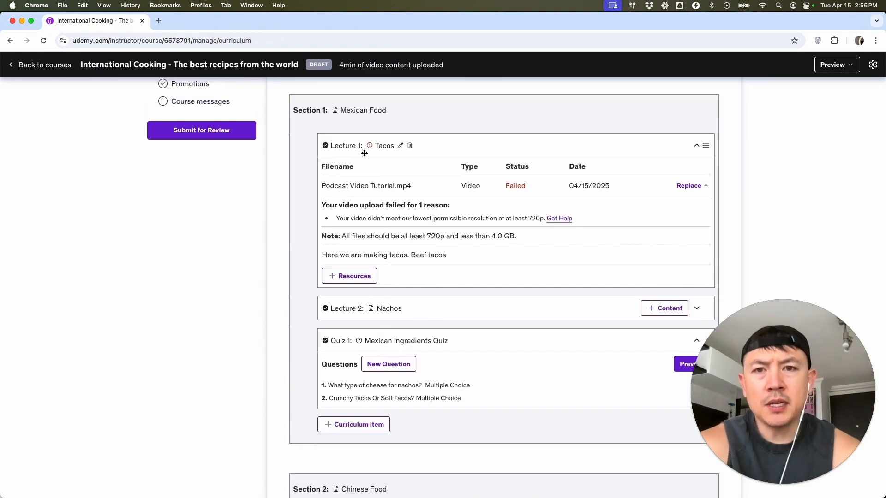
scroll(400, 309, down, 1)
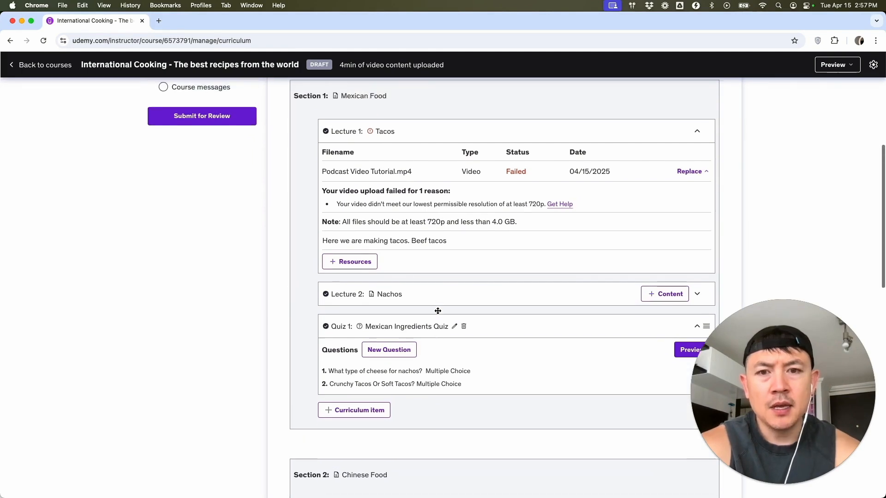
scroll(438, 311, up, 1)
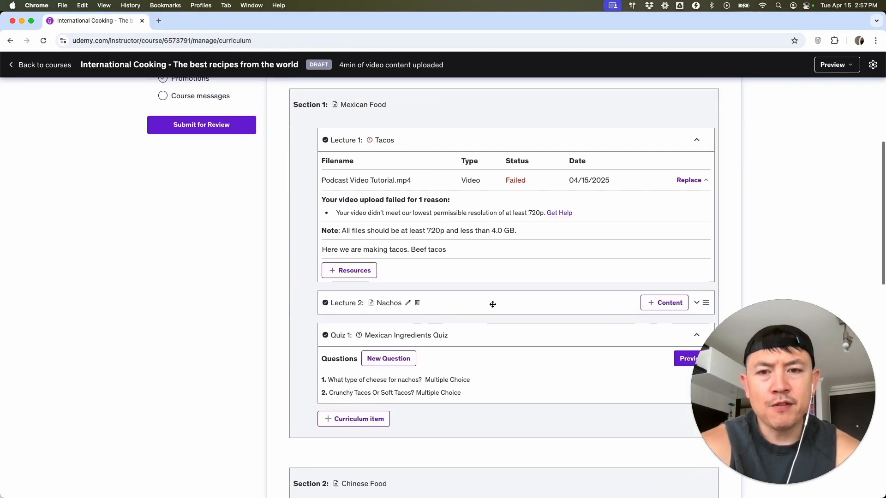
click(516, 341)
drag(516, 340, 513, 221)
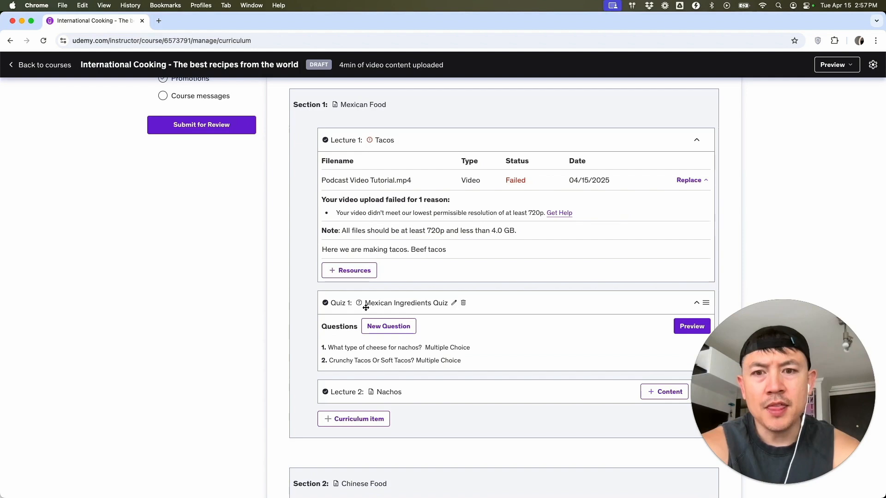
scroll(404, 311, down, 3)
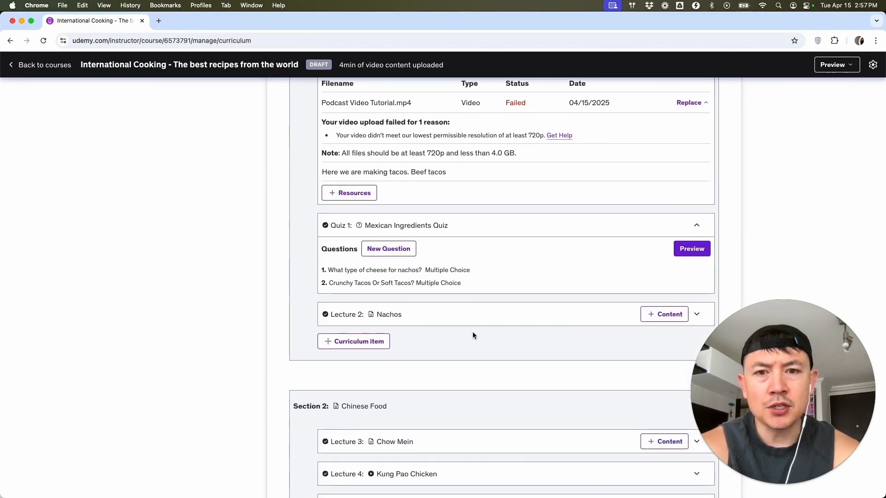